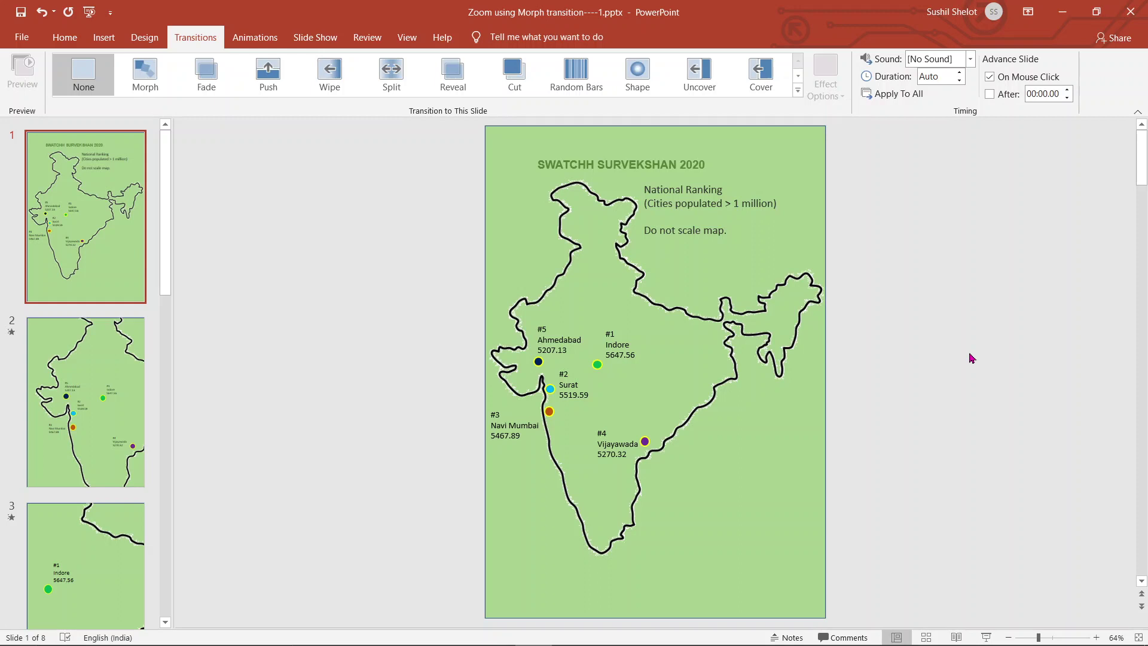
# Open slide 2 and inspect the Indore, Ahmedabad, Navi Mumbai and Vijayawada labels.
pyautogui.moveTo(167, 277); pyautogui.dragTo(187, 141)
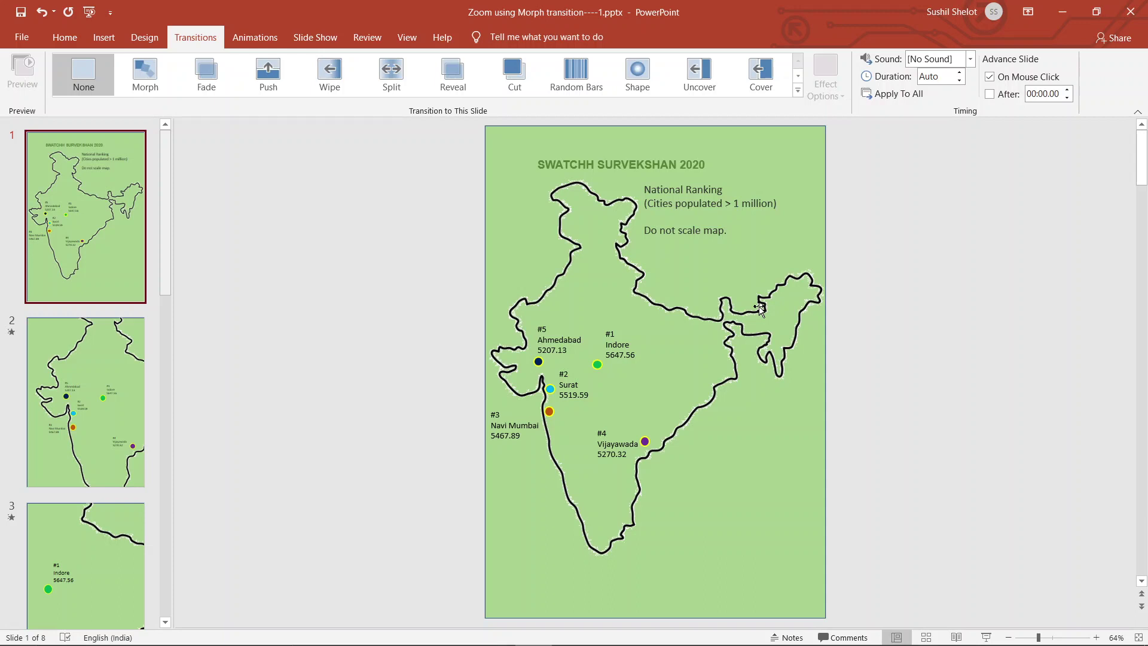
pyautogui.click(118, 418)
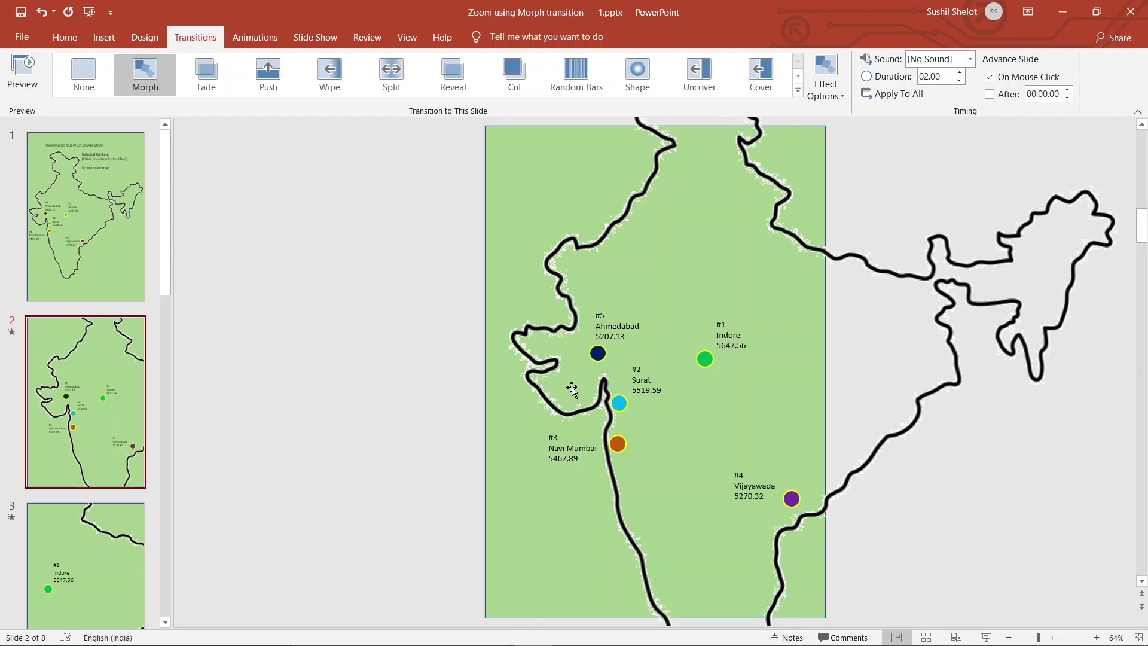
pyautogui.click(735, 335)
pyautogui.click(608, 335)
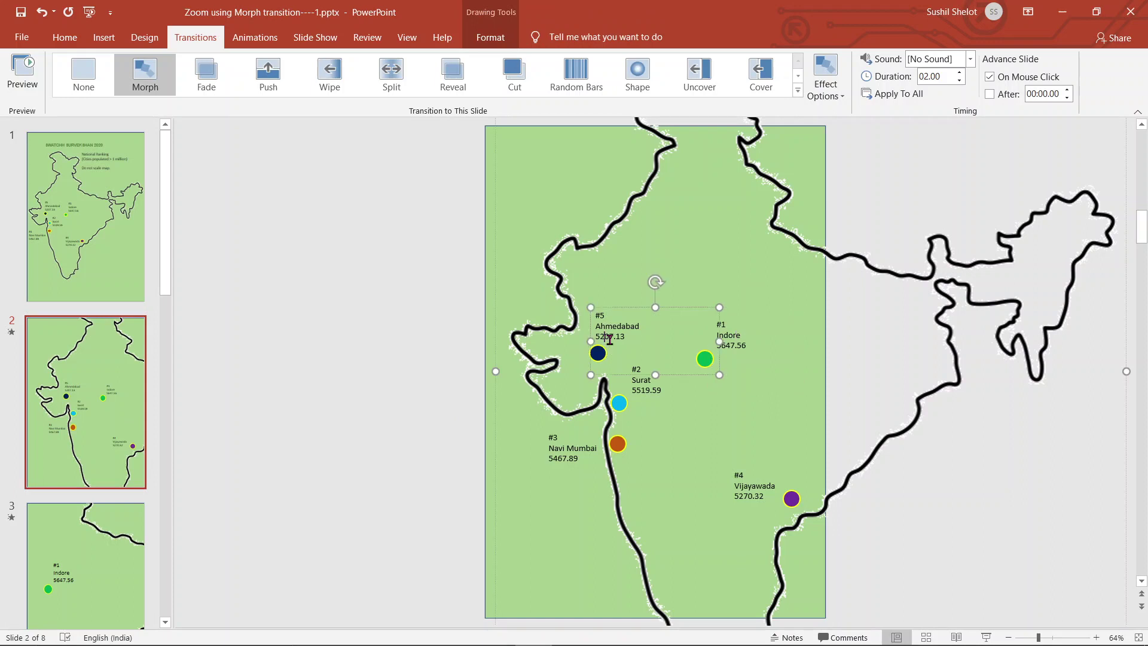
pyautogui.click(557, 438)
pyautogui.click(782, 479)
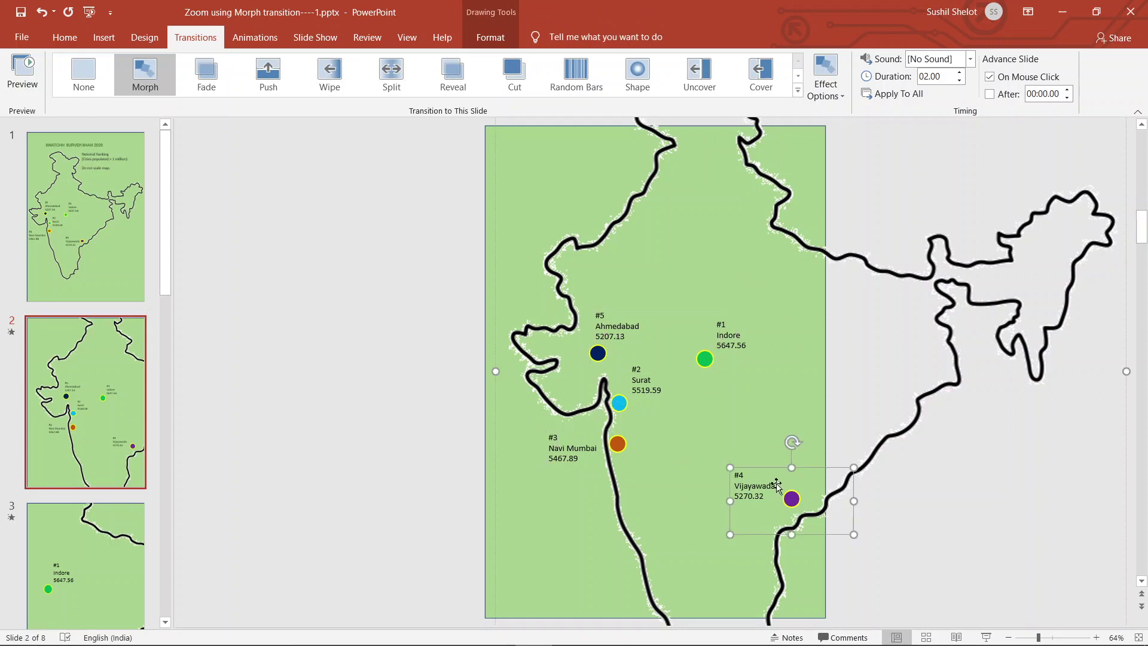
# View the Indore, Surat and Navi Mumbai close-ups on slides 3–5, then zoom out.
pyautogui.click(92, 569)
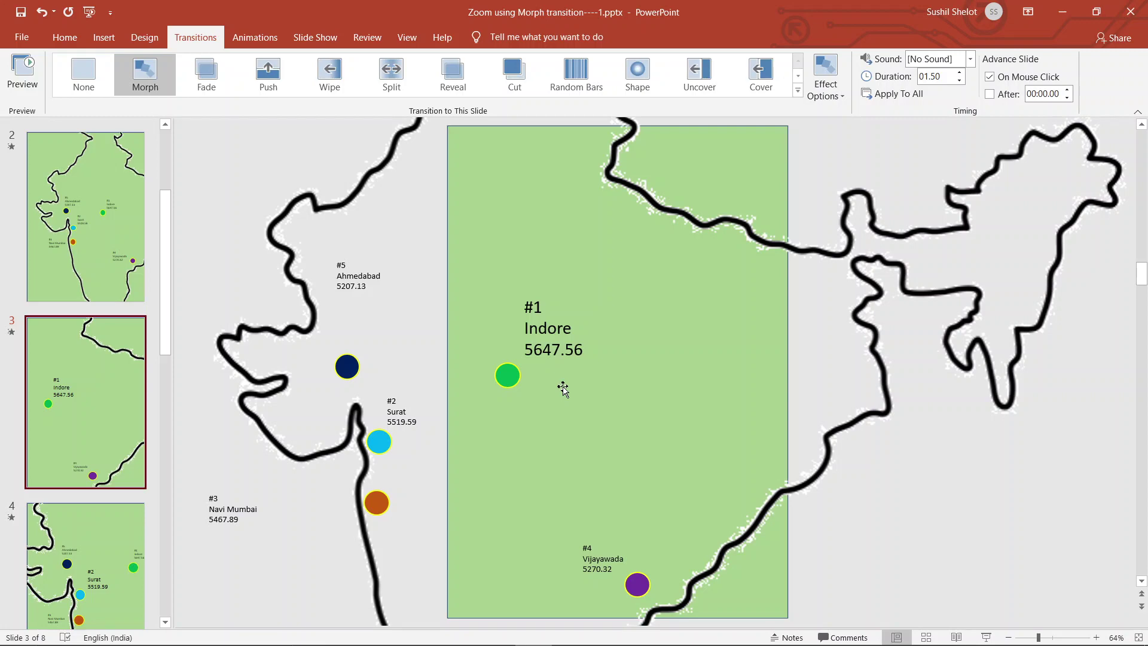
pyautogui.click(103, 570)
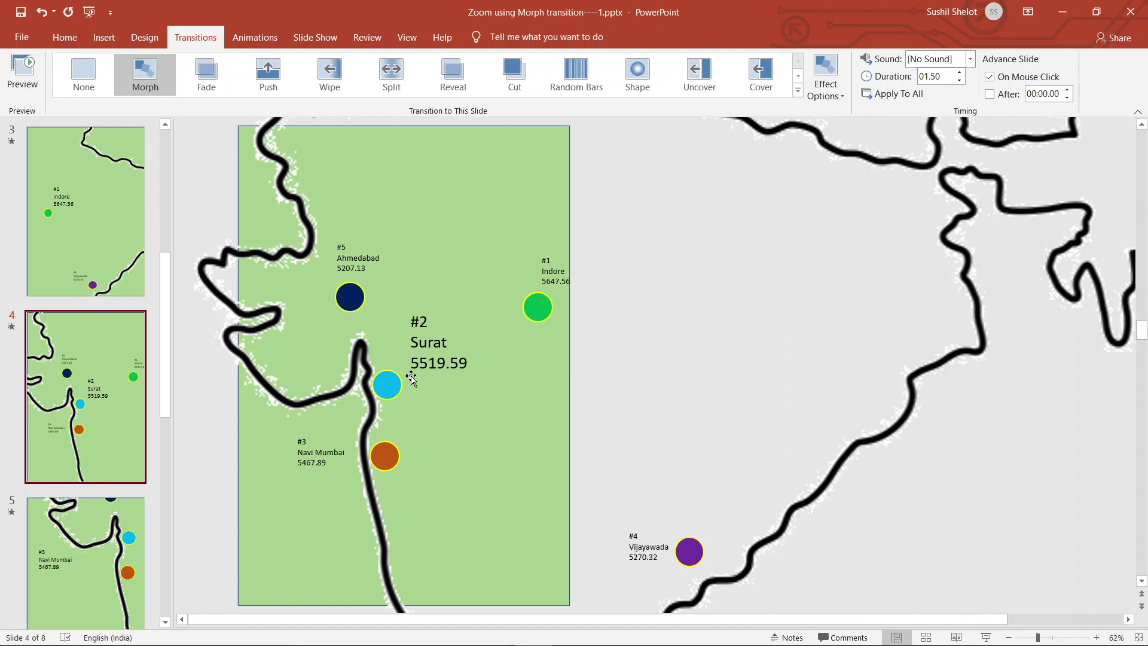
pyautogui.click(120, 562)
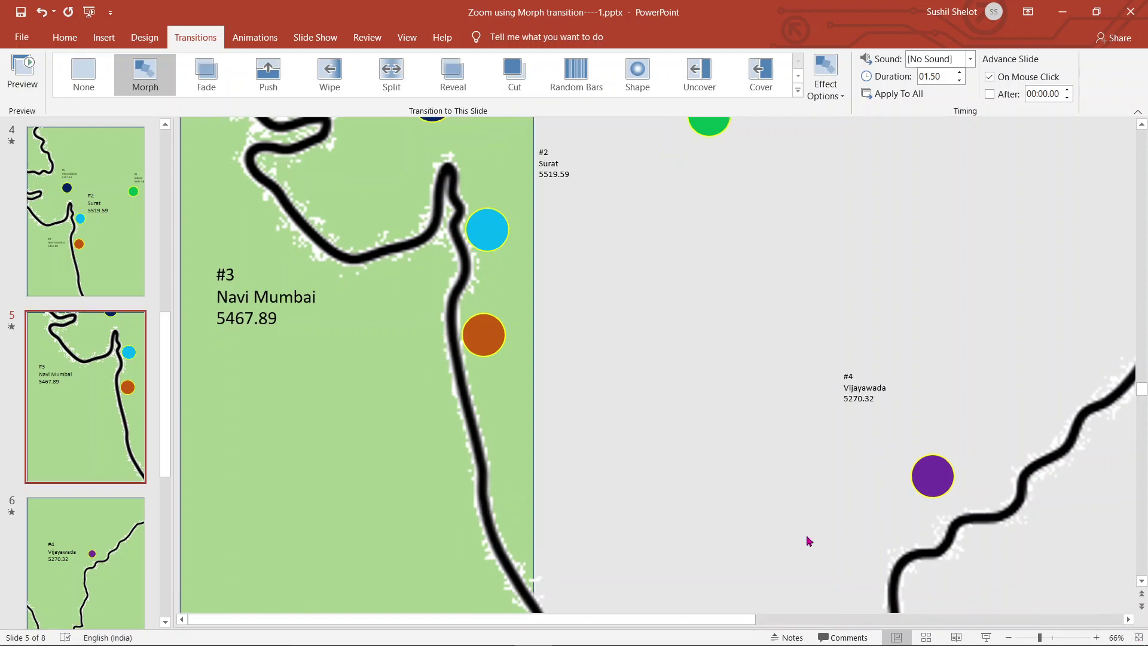
pyautogui.scroll(-2, 808, 541)
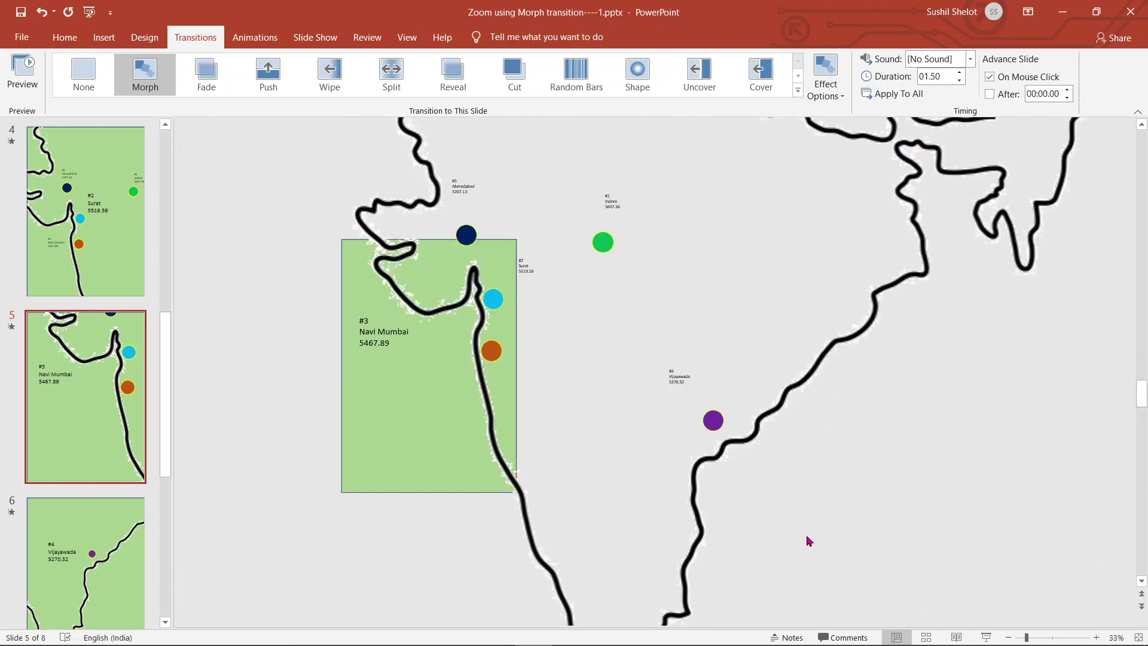
pyautogui.scroll(-2, 808, 541)
pyautogui.scroll(-2, 809, 541)
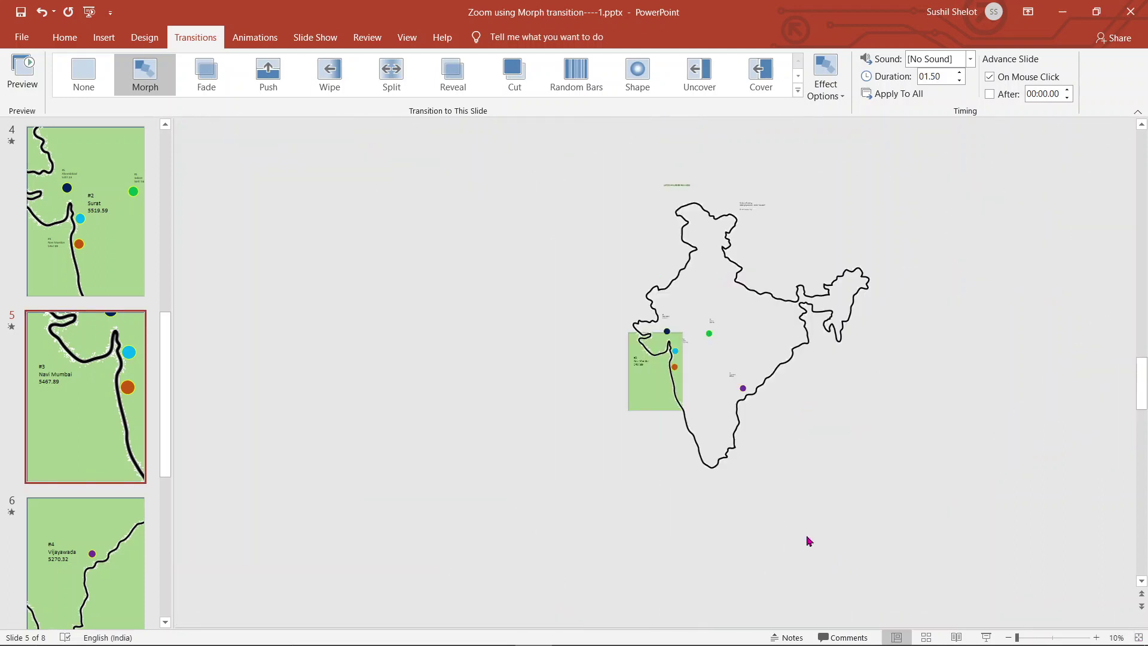
# View slides 6–8 (Vijayawada, Ahmedabad, full map), then scroll the thumbnails back to the top.
pyautogui.click(123, 536)
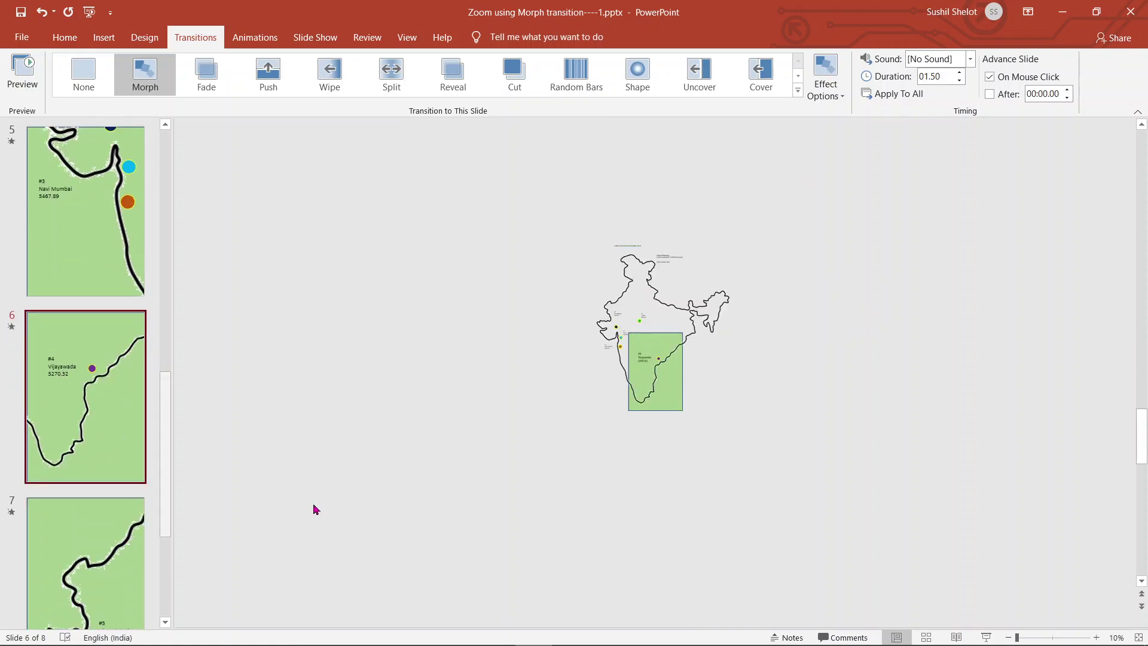
pyautogui.keyDown('ctrl'); pyautogui.scroll(3, 695, 475); pyautogui.keyUp('ctrl')
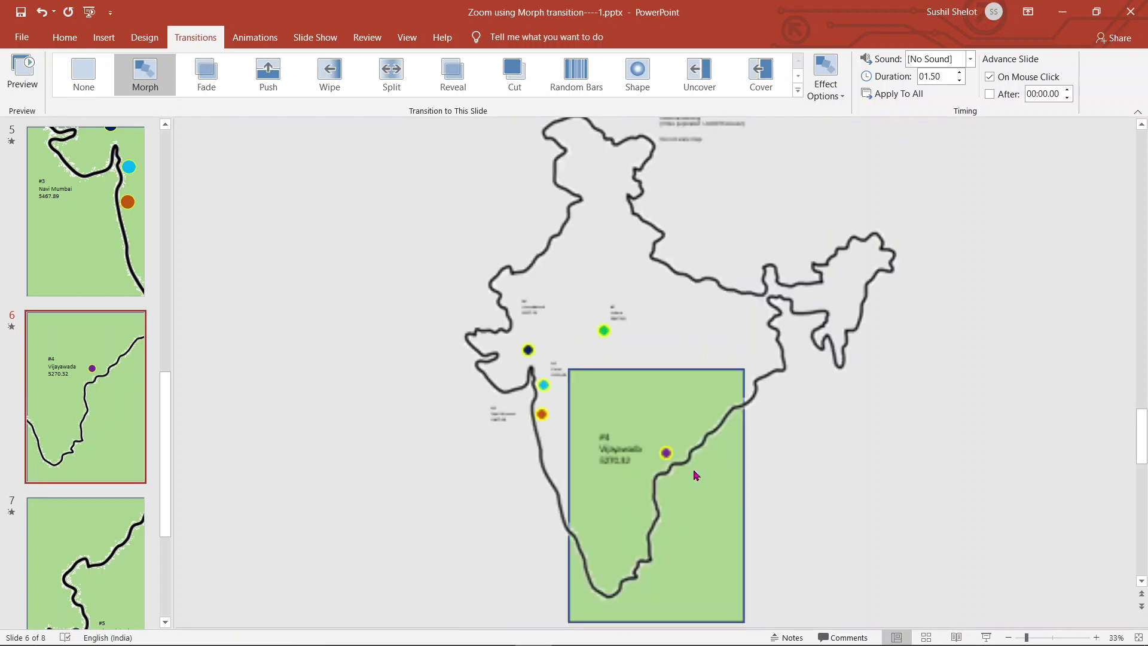
pyautogui.keyDown('ctrl'); pyautogui.scroll(2, 695, 475); pyautogui.keyUp('ctrl')
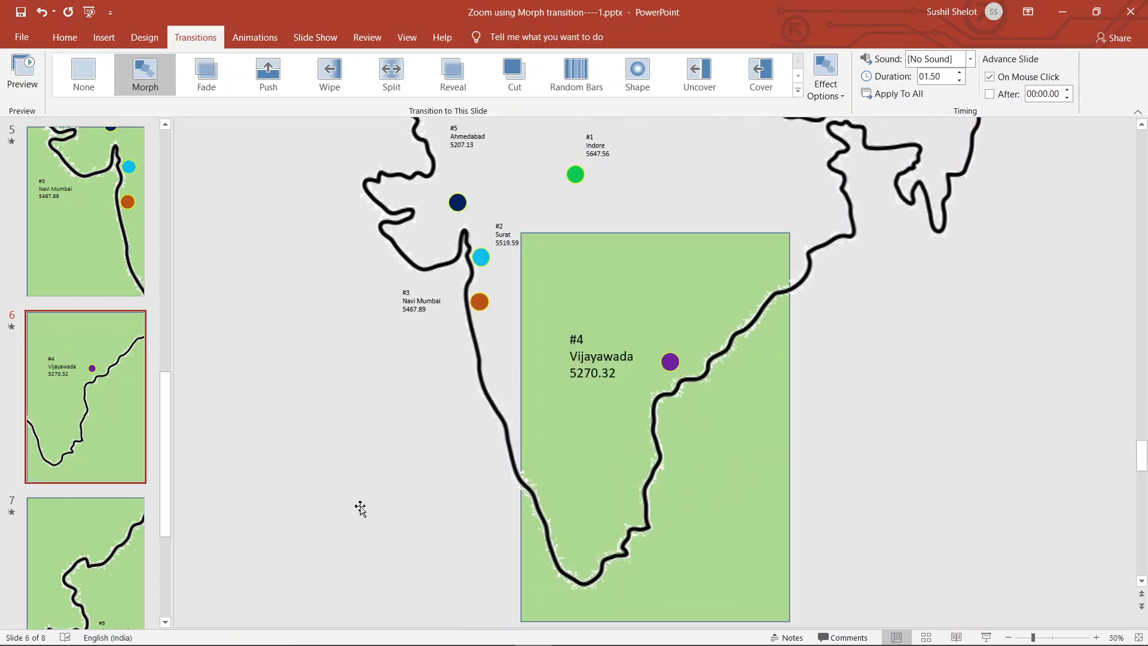
pyautogui.click(137, 547)
pyautogui.scroll(-2, 861, 493)
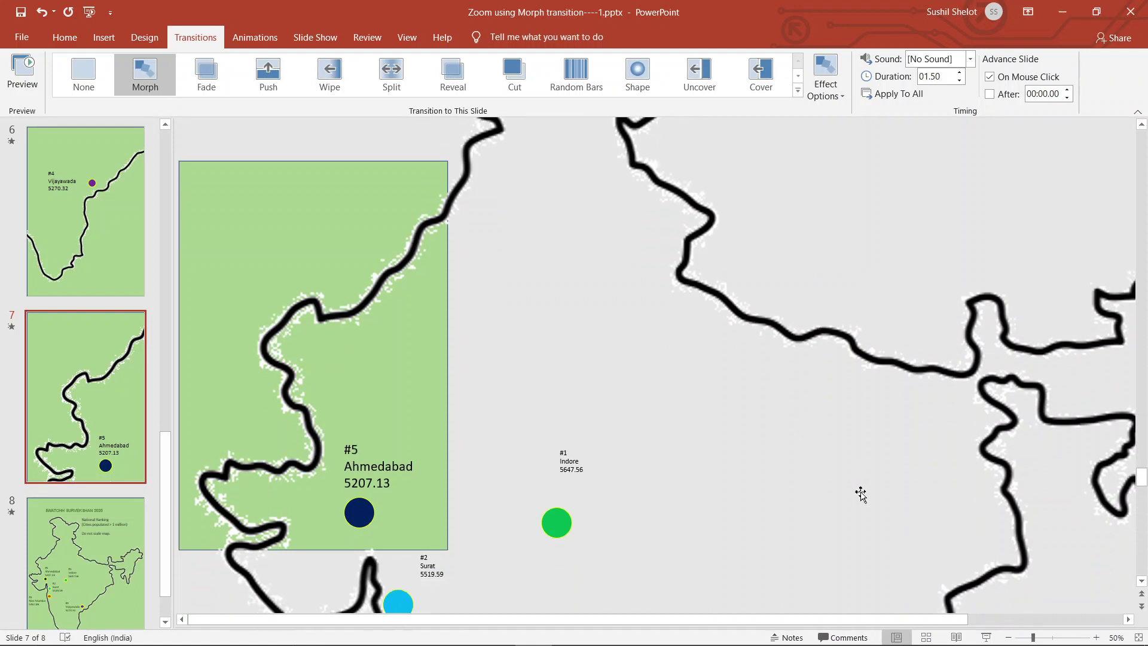
pyautogui.click(139, 547)
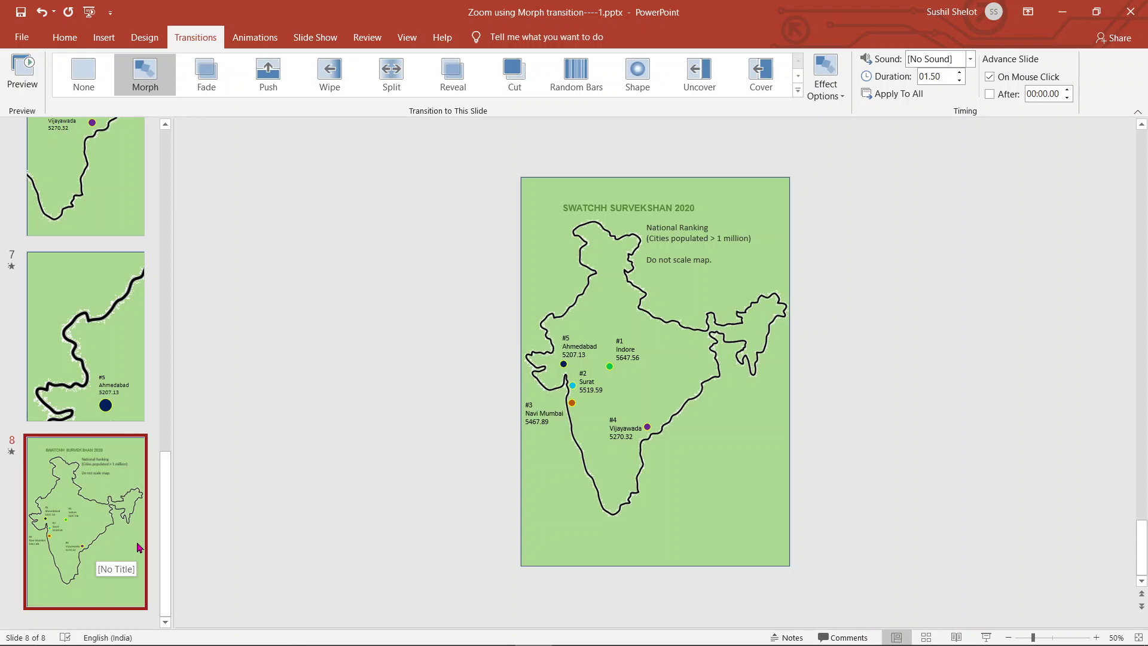
pyautogui.moveTo(159, 520); pyautogui.dragTo(173, 597)
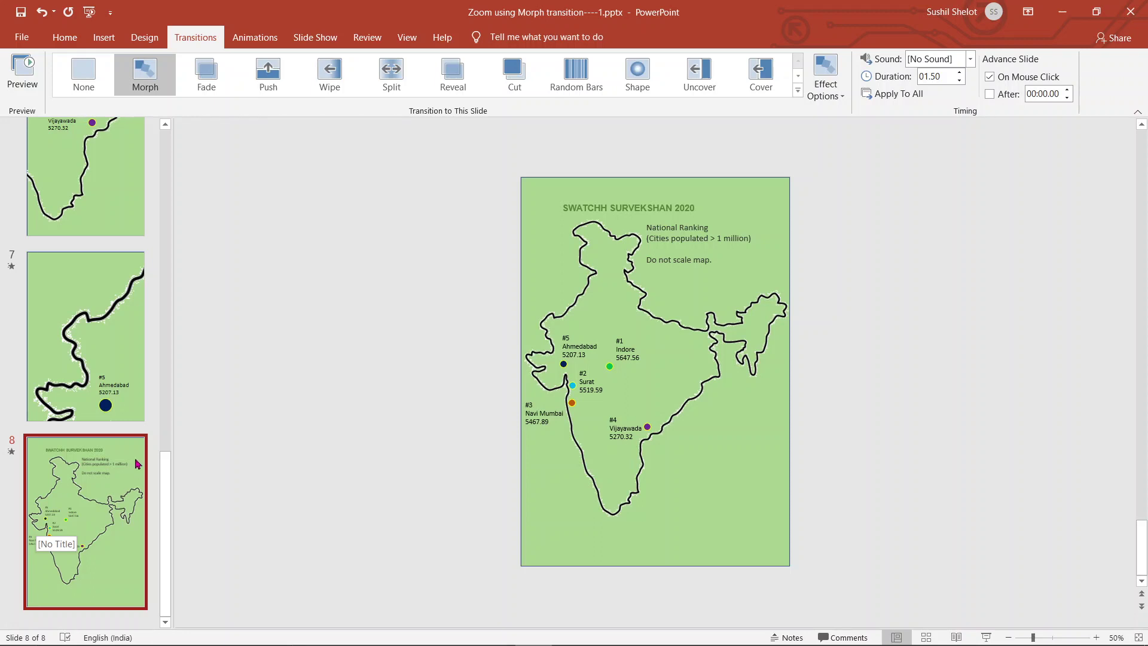
pyautogui.moveTo(167, 484); pyautogui.dragTo(166, 157)
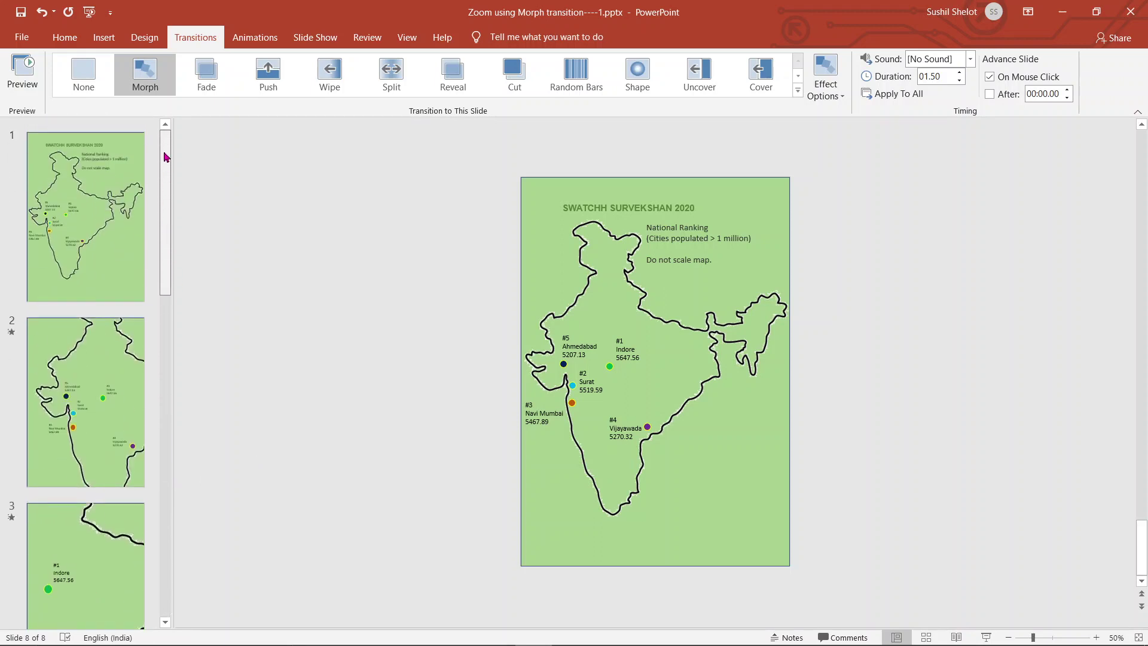
# Select slides 2 through 8 together and apply the Morph transition to them.
pyautogui.moveTo(167, 157)
pyautogui.mouseDown()
pyautogui.moveTo(171, 430)
pyautogui.moveTo(153, 600)
pyautogui.moveTo(172, 174)
pyautogui.mouseUp()
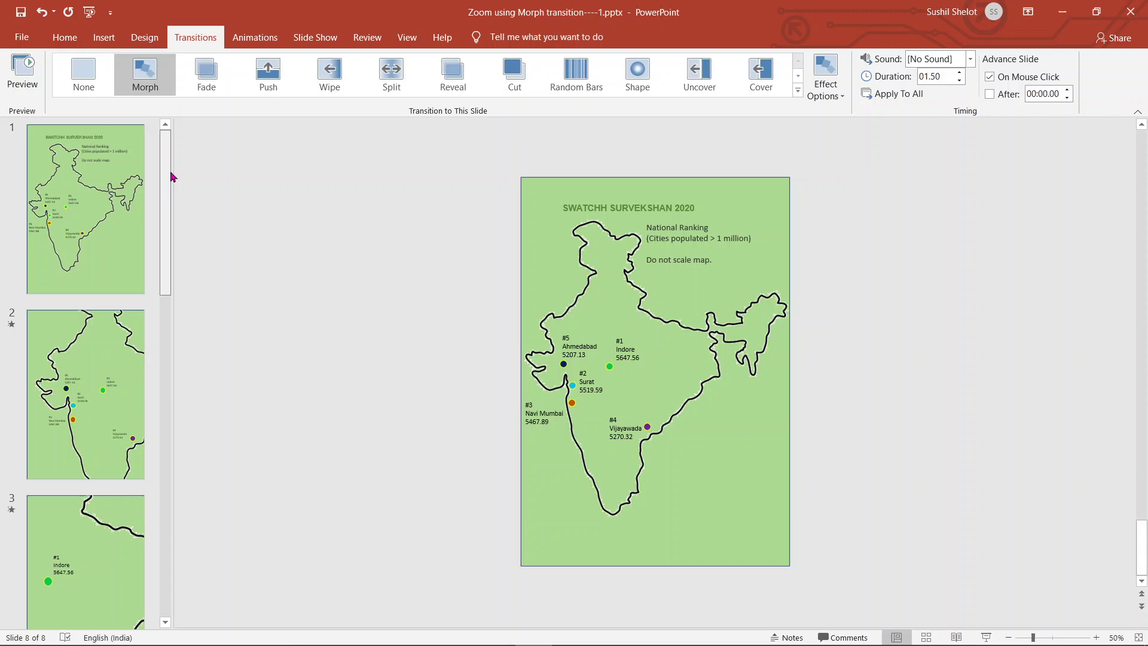
pyautogui.moveTo(162, 239)
pyautogui.mouseDown()
pyautogui.moveTo(168, 640)
pyautogui.moveTo(167, 217)
pyautogui.mouseUp()
pyautogui.keyDown('shift'); pyautogui.click(114, 374); pyautogui.keyUp('shift')
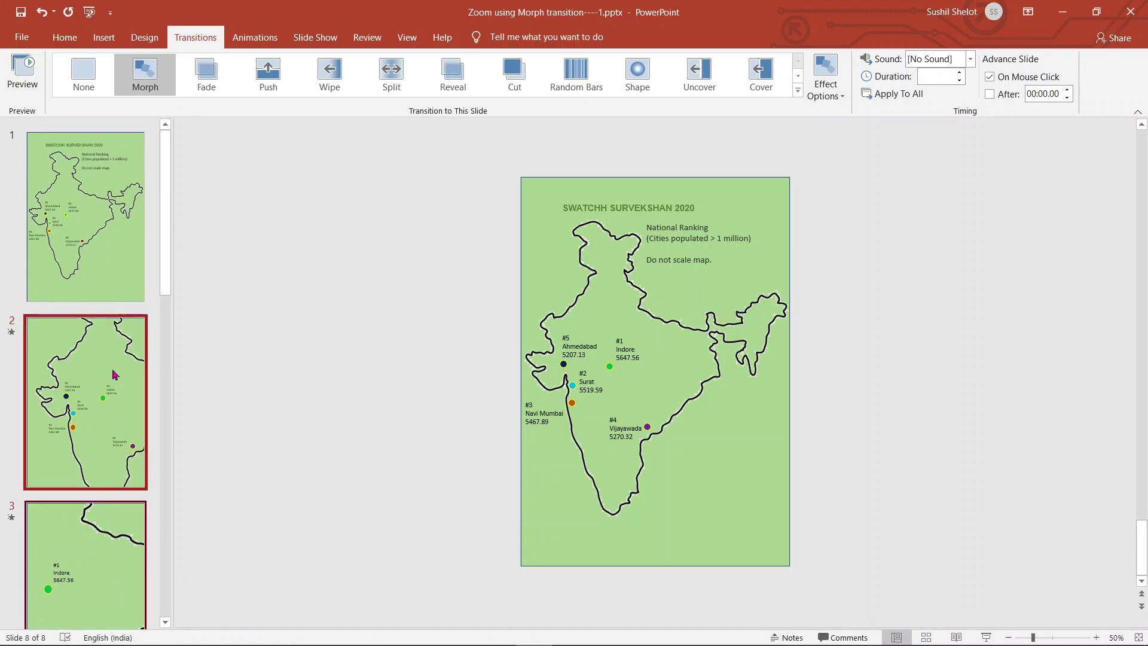
pyautogui.scroll(-5, 115, 374)
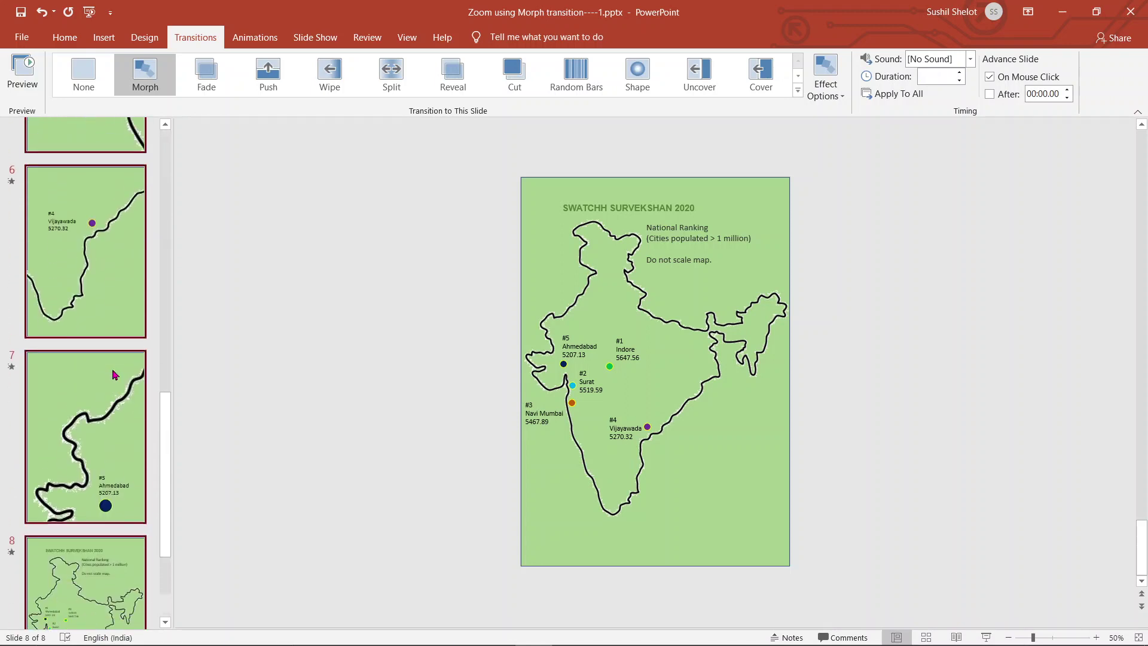
pyautogui.scroll(-3, 114, 373)
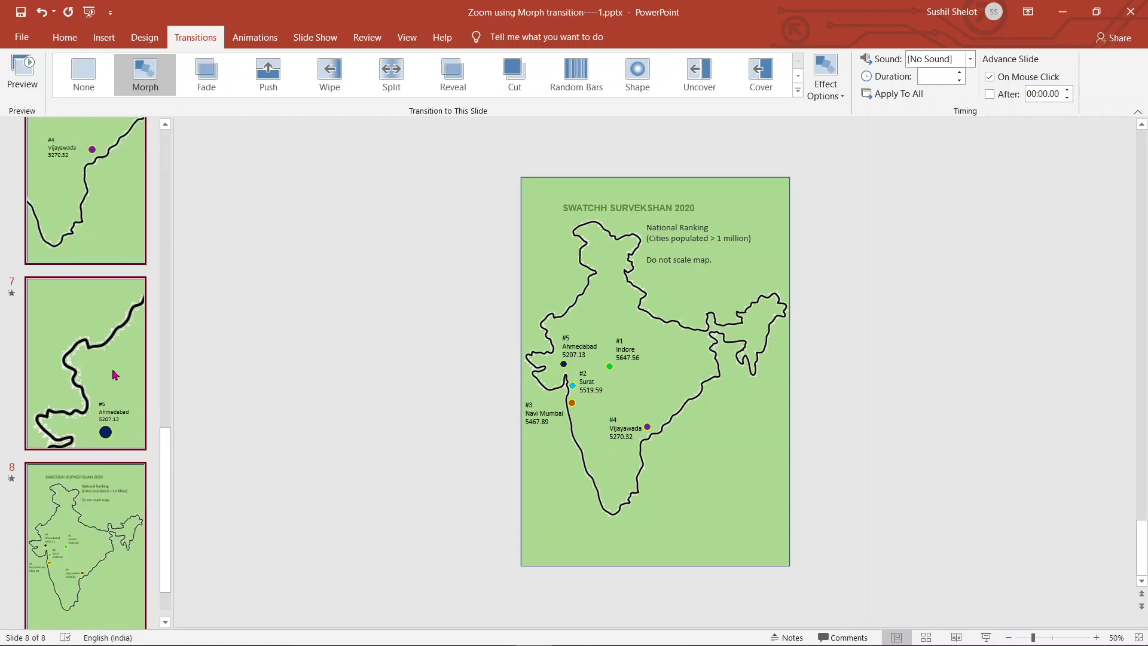
pyautogui.click(154, 89)
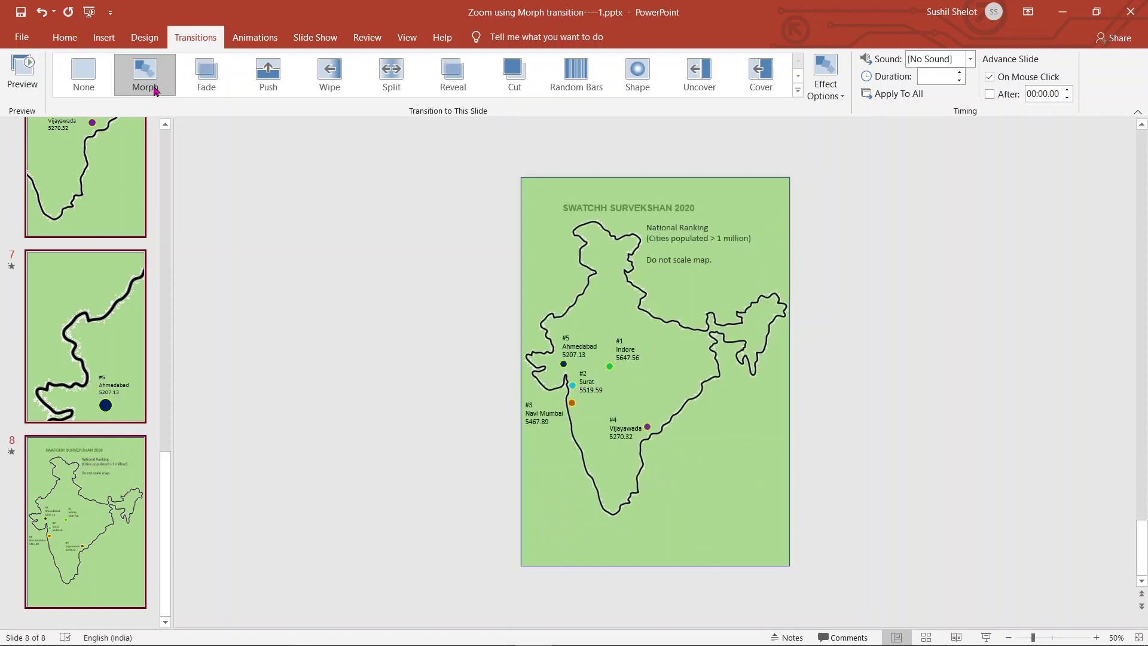
# Raise the shared transition duration to 01.50 seconds, then keep only slide 8 selected.
pyautogui.click(958, 74)
pyautogui.click(958, 74)
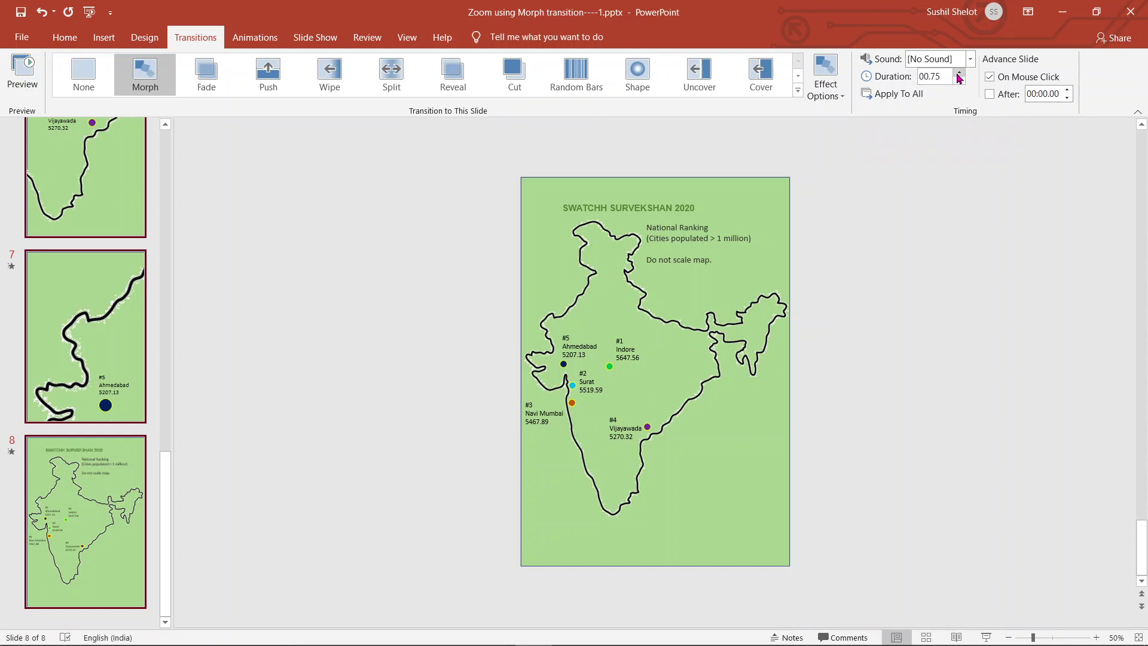
pyautogui.click(958, 74)
pyautogui.click(958, 74)
pyautogui.click(957, 74)
pyautogui.click(906, 210)
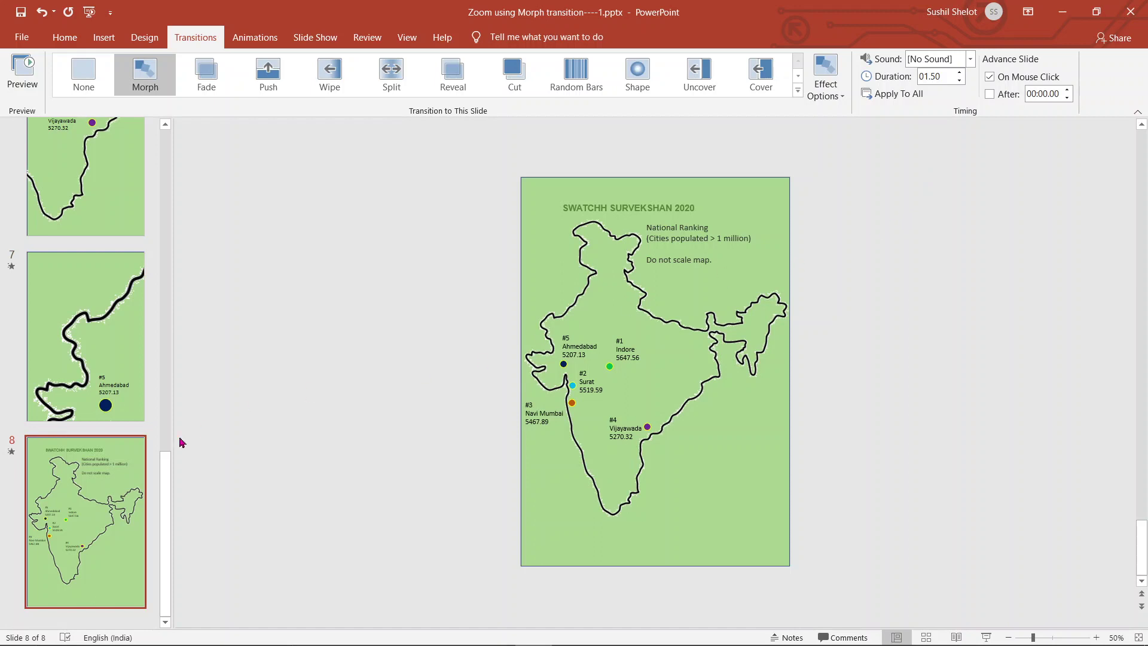
pyautogui.moveTo(161, 473); pyautogui.dragTo(199, 110)
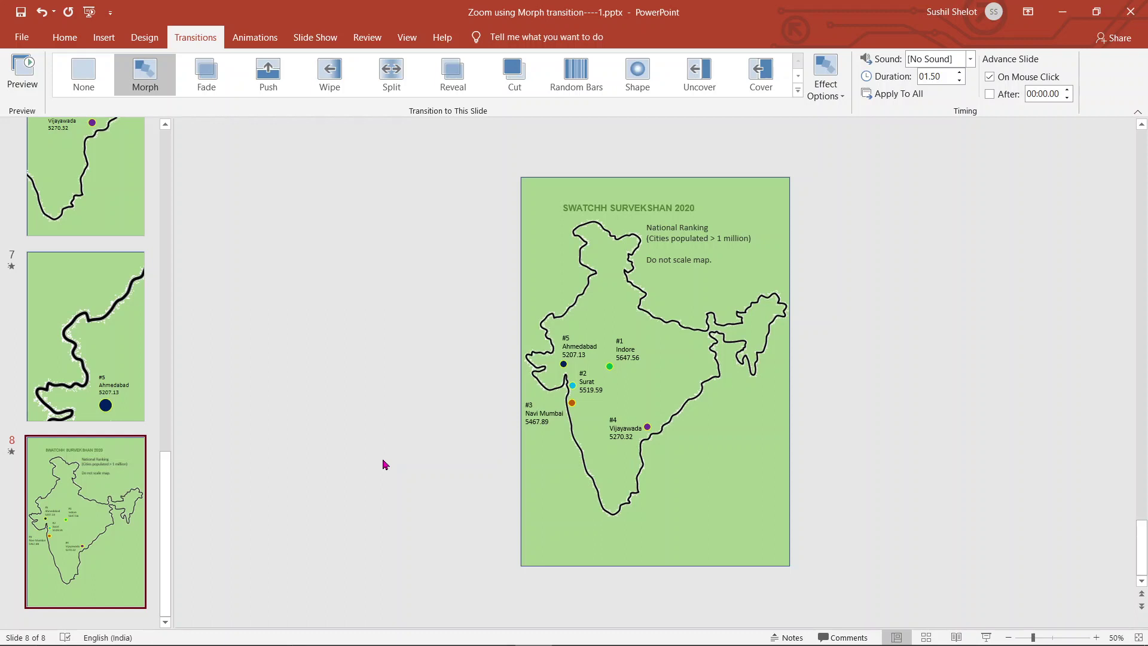
# Try Fade on slide 2, restore its Morph transition, then display slide 1.
pyautogui.scroll(3, 384, 464)
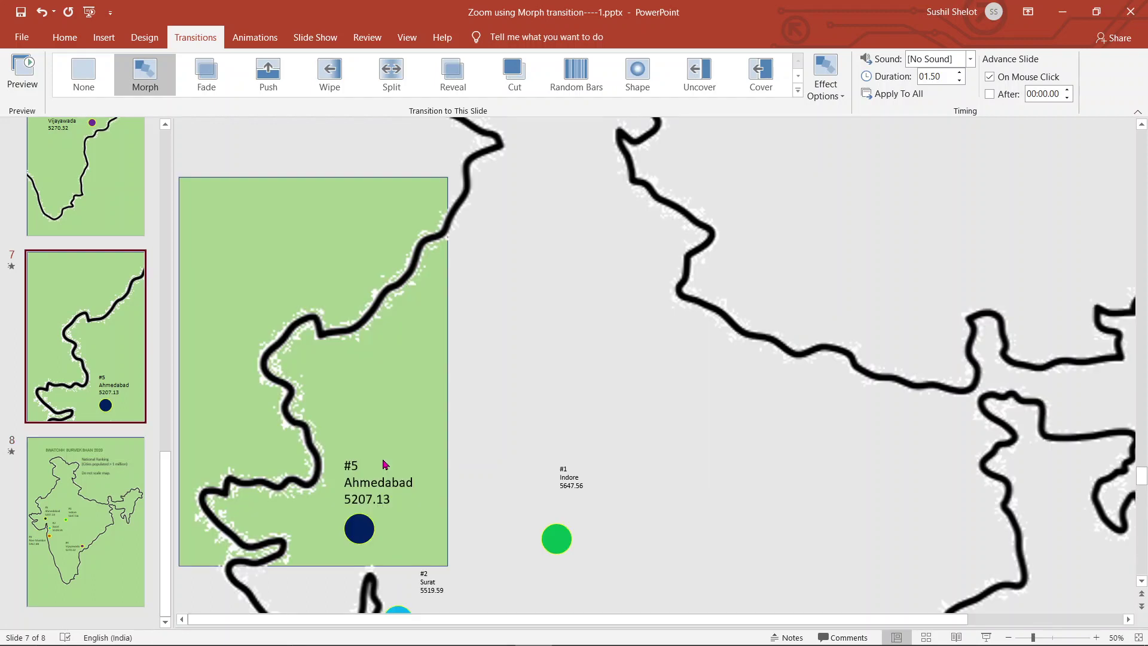
pyautogui.scroll(3, 383, 460)
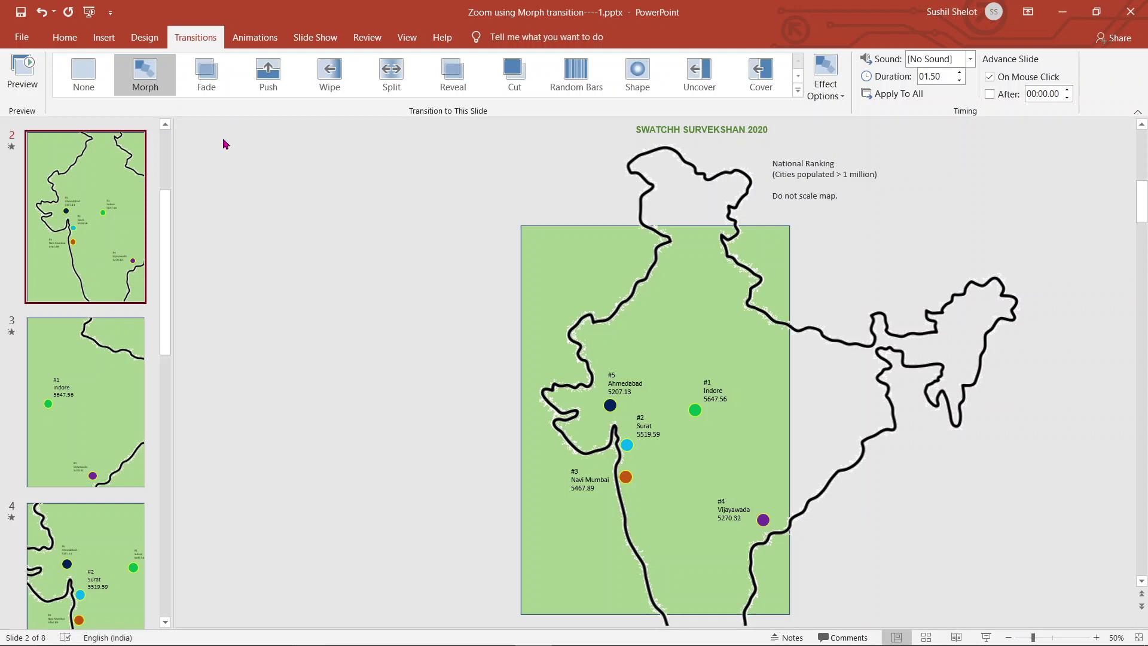
pyautogui.click(209, 79)
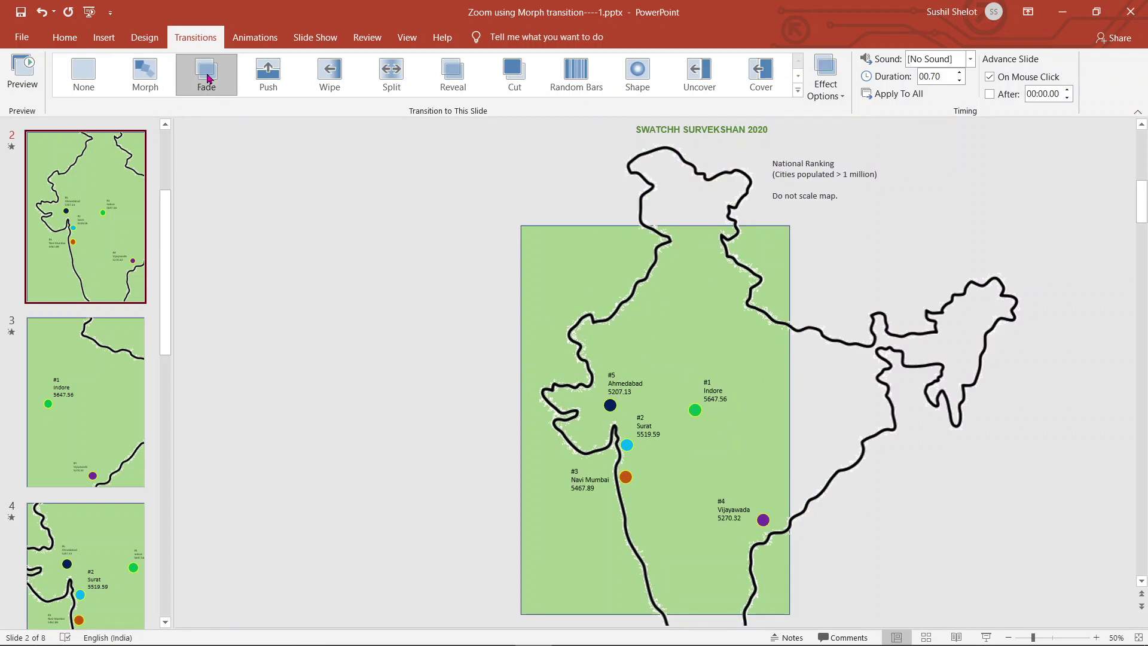
pyautogui.scroll(2, 164, 215)
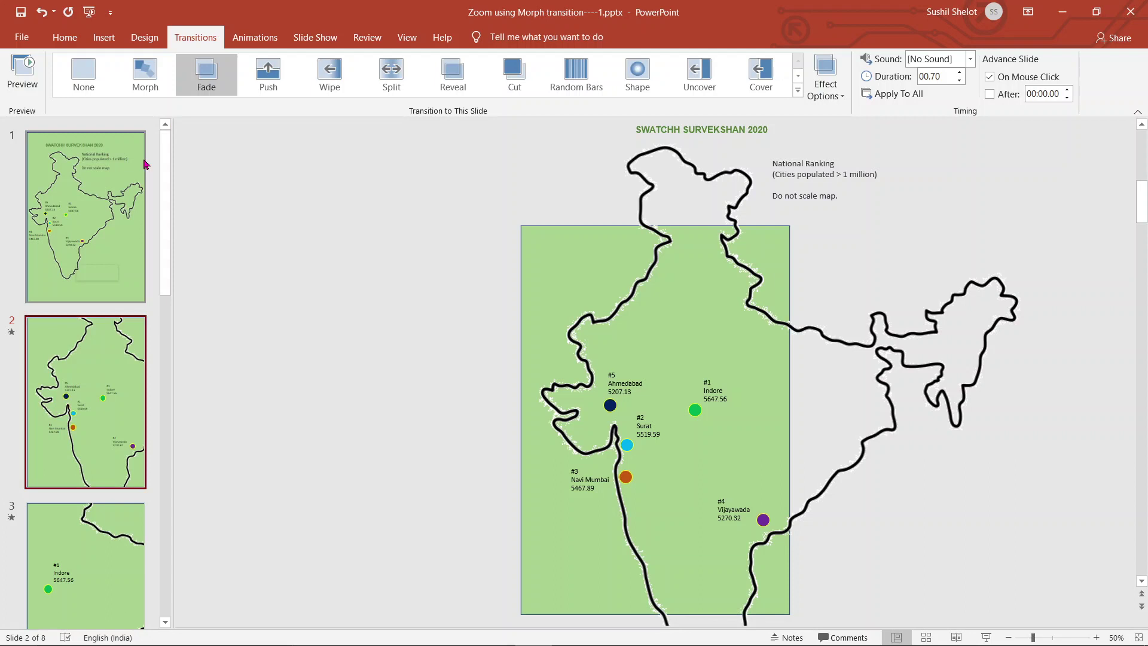
pyautogui.click(141, 72)
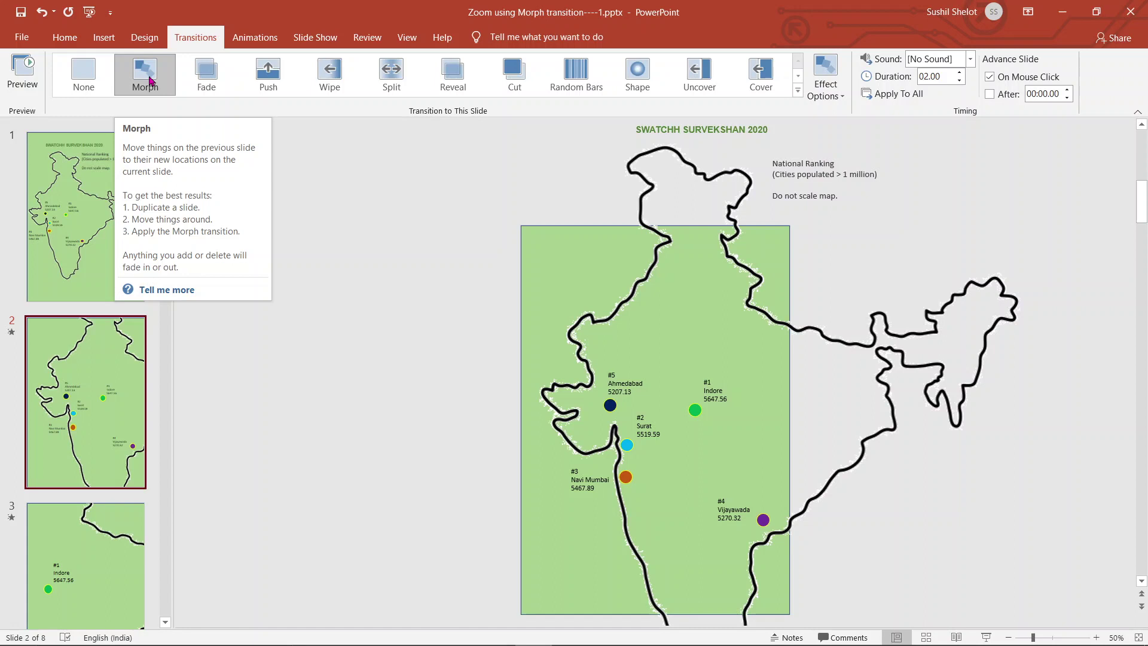
pyautogui.click(99, 193)
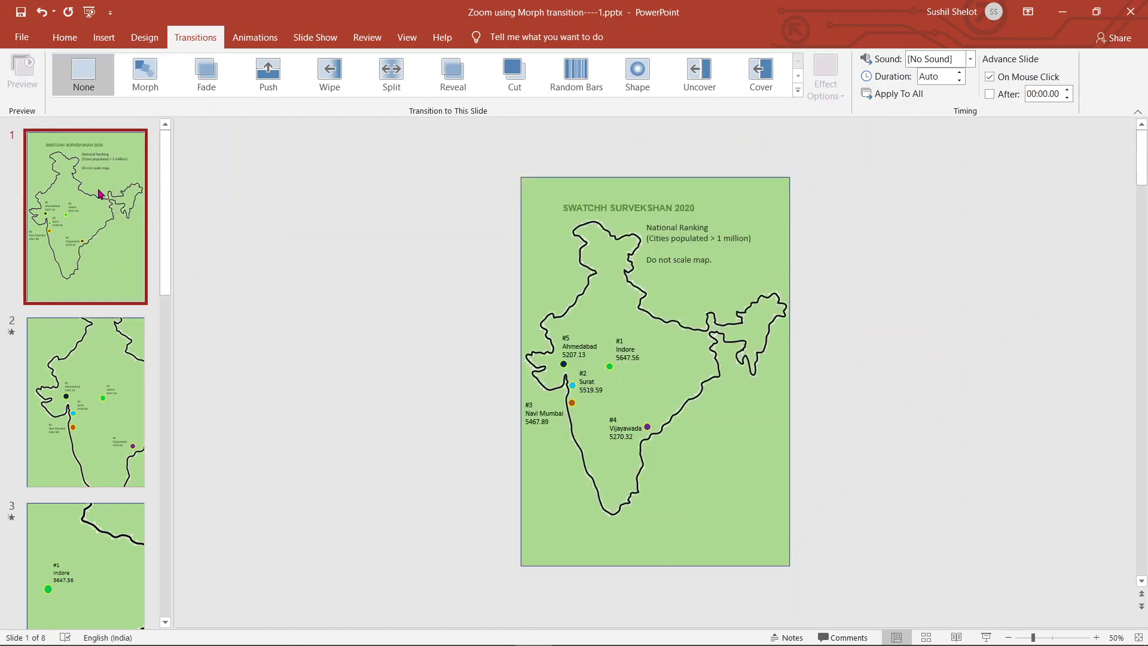